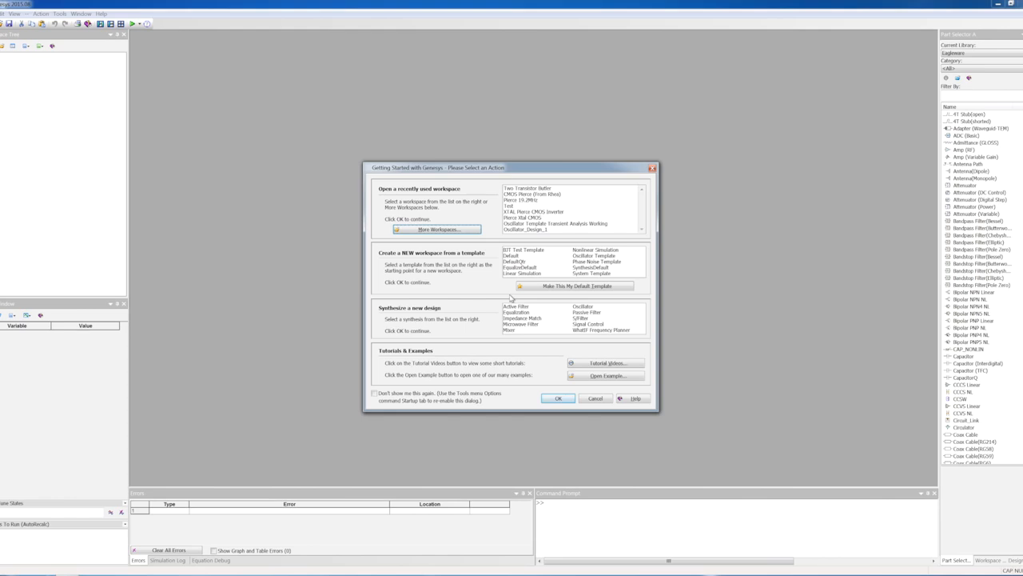
Step: Start a new oscillator synthesis design named Osc1, initialized with the factory default values
left_click(583, 307)
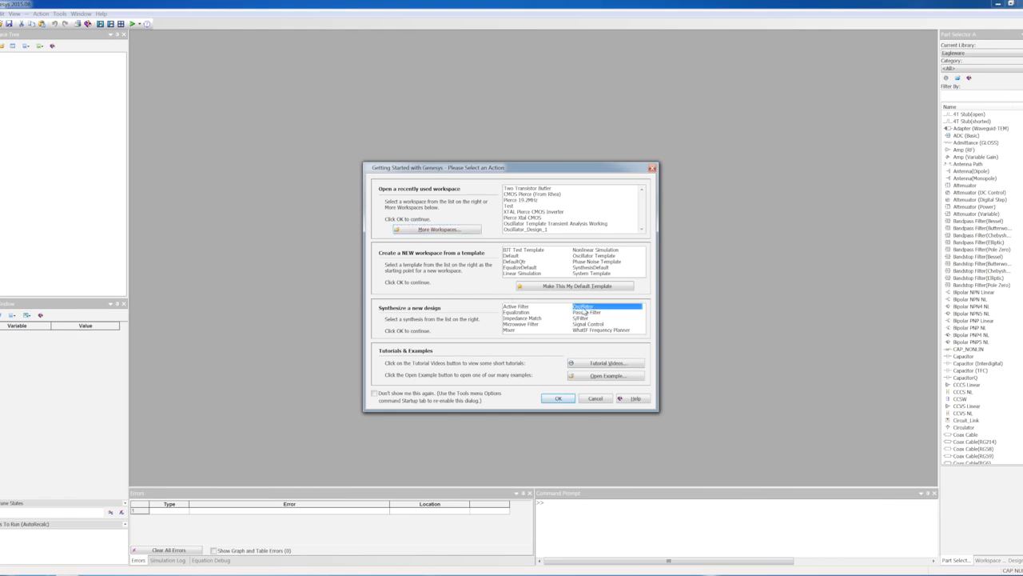
left_click(559, 398)
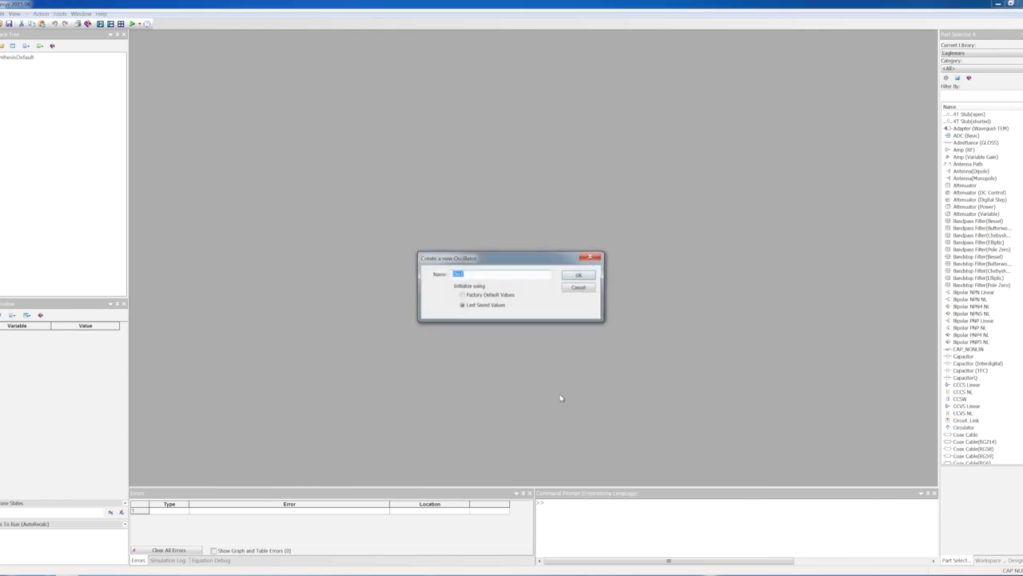
left_click(489, 295)
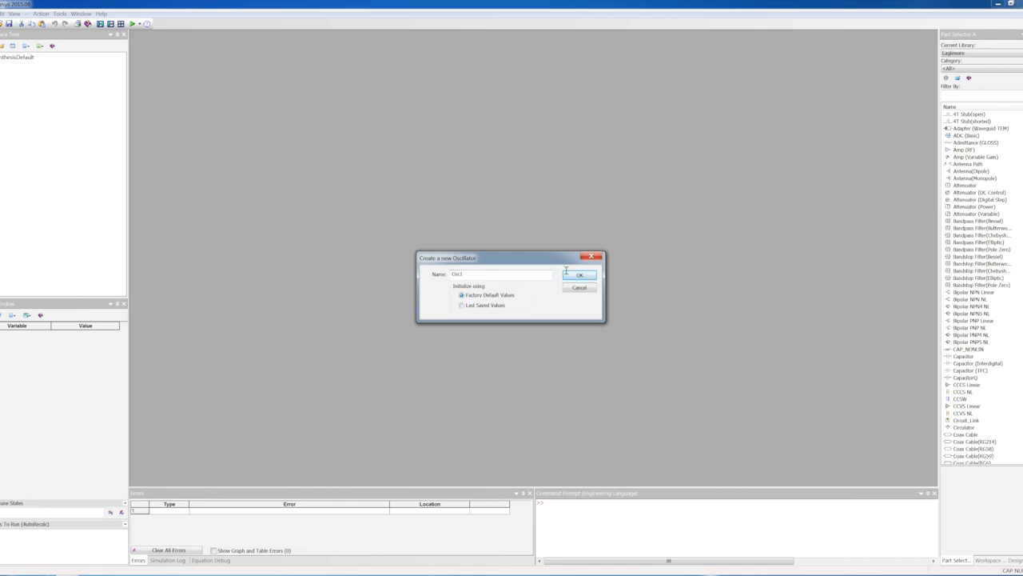
left_click(582, 275)
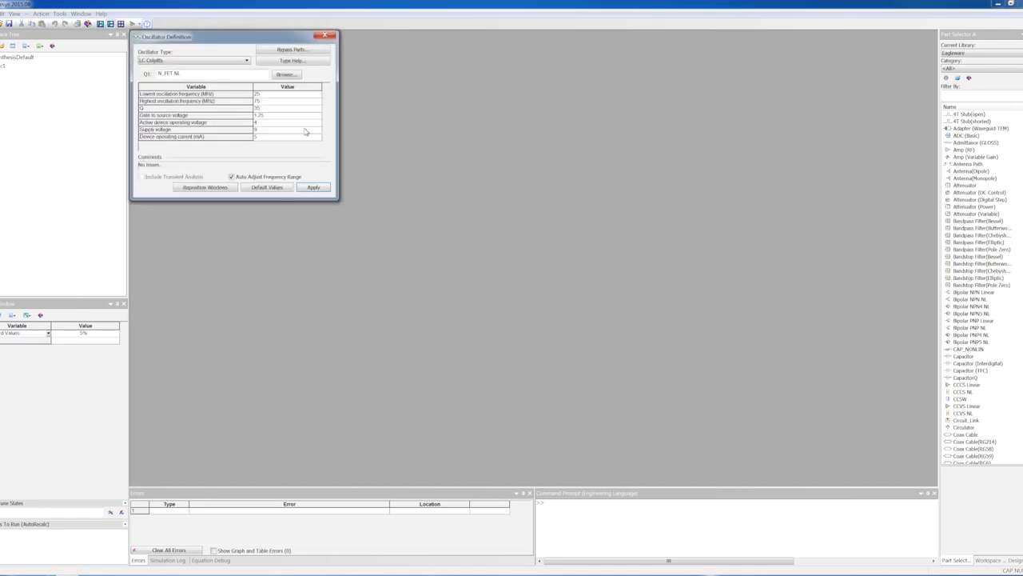
Step: Set the oscillator type to Xtal Pierce with a center frequency of 19.2 MHz
left_click(232, 62)
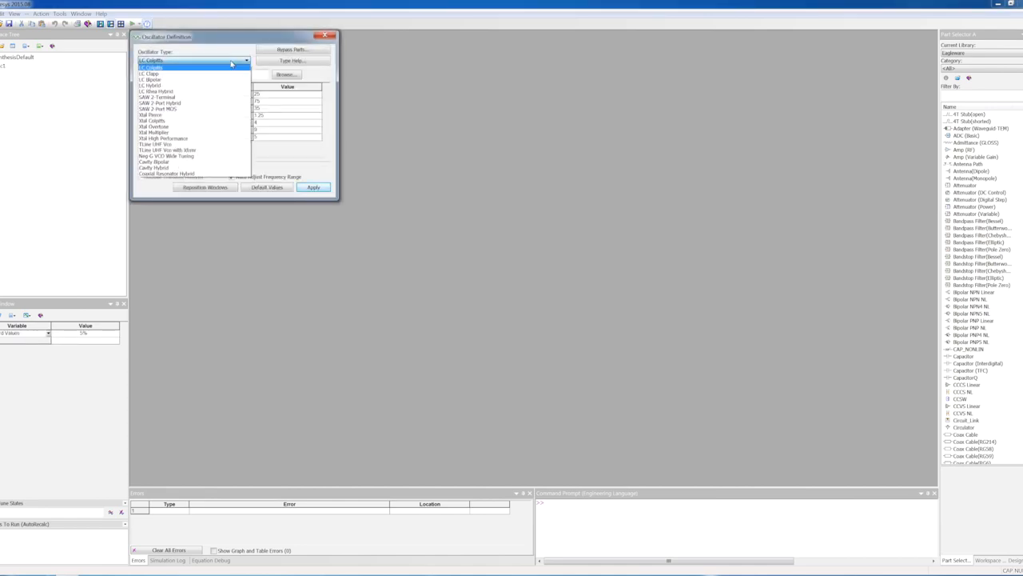
left_click(208, 115)
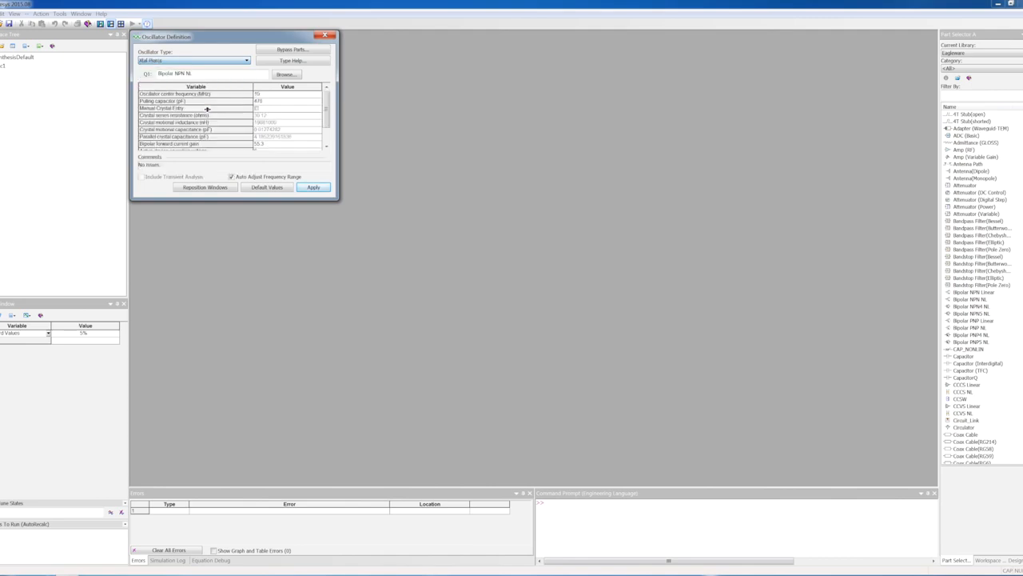
left_click(285, 96)
type("5")
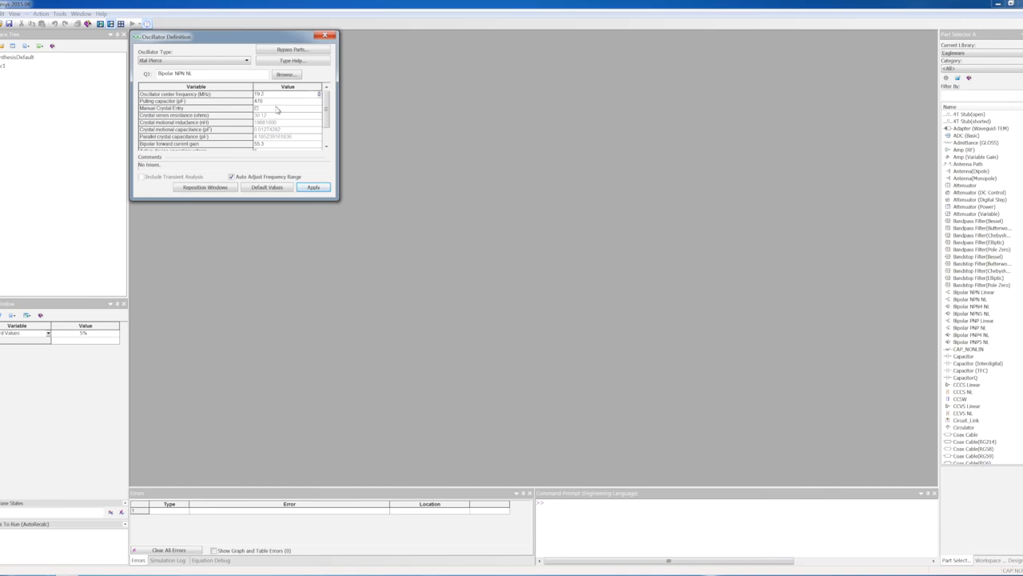
left_click(283, 101)
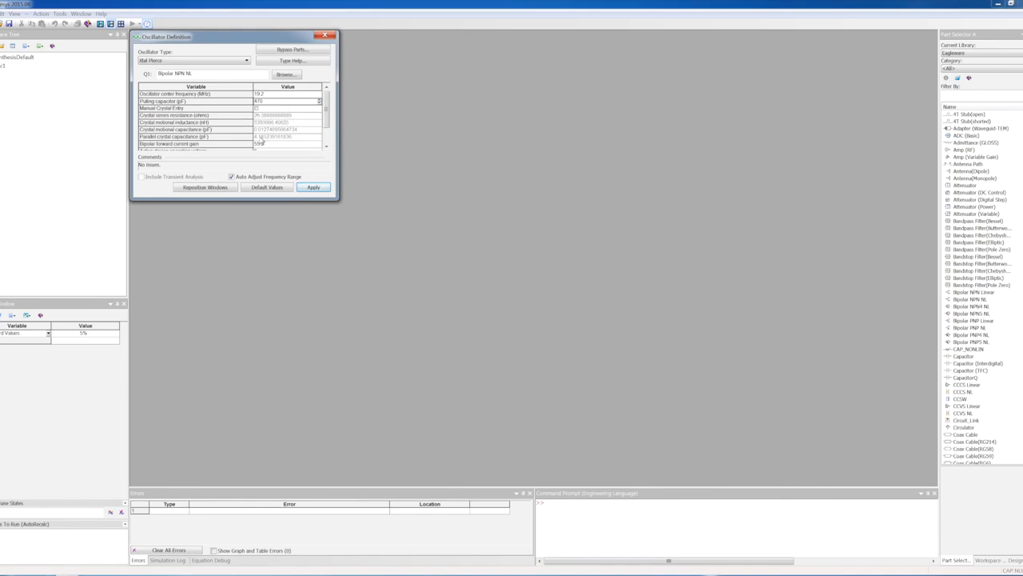
Step: Try the manual crystal entry option, then apply the oscillator definition and close its dialog
left_click(256, 108)
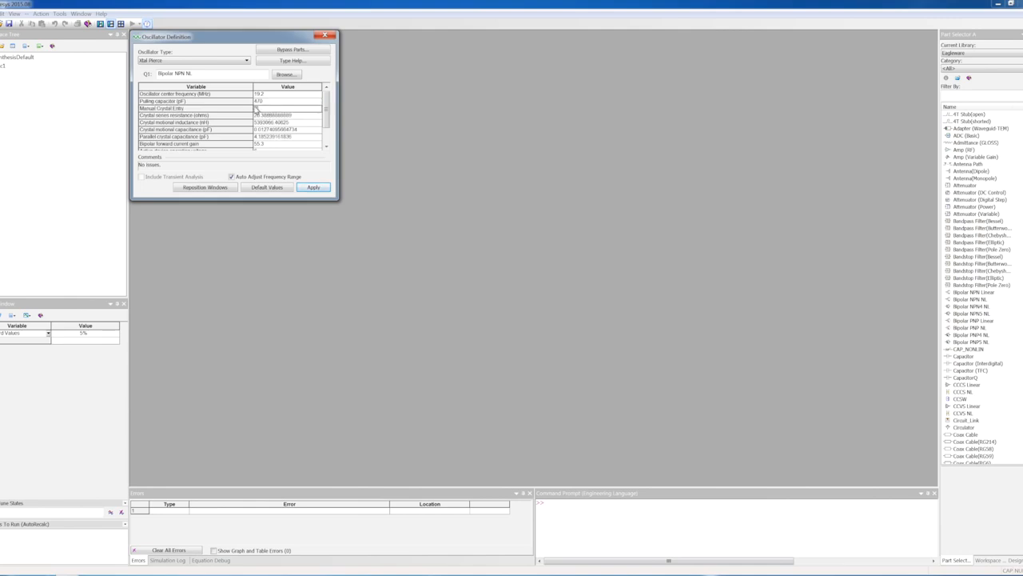
left_click(255, 108)
left_click(313, 187)
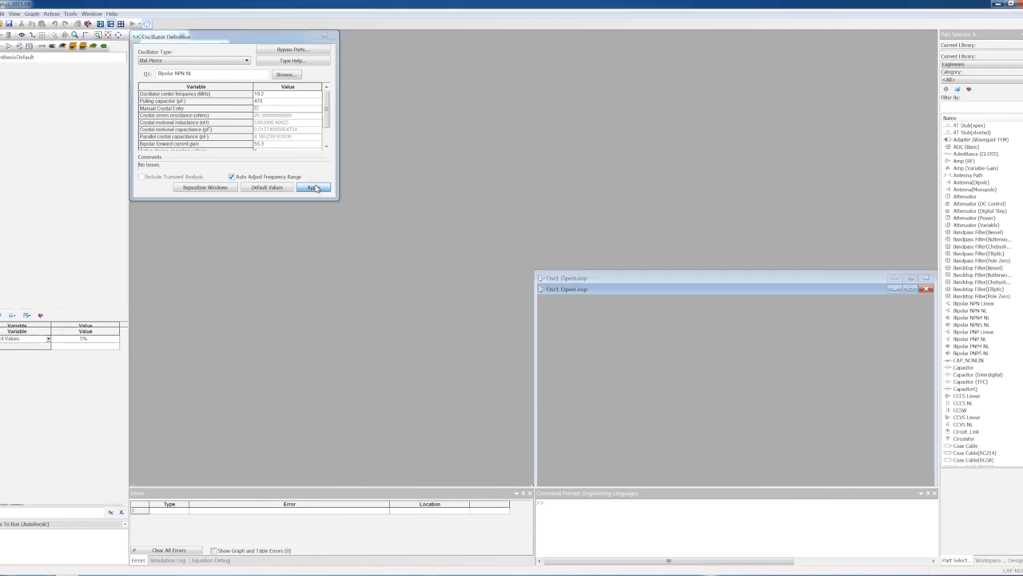
left_click(325, 36)
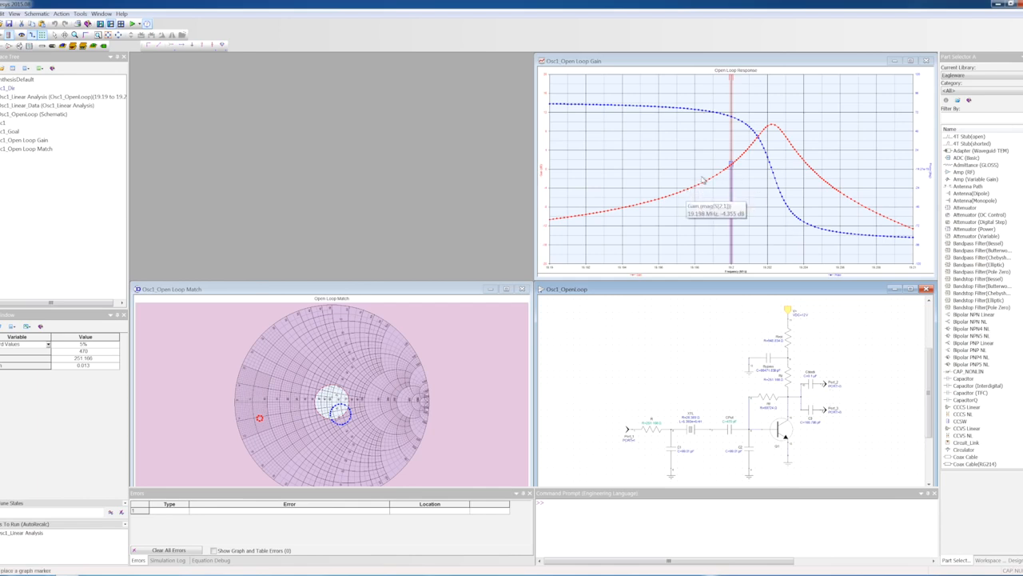
Step: Examine the open-loop gain curves and the three ports of the enlarged Osc1_OpenLoop schematic
mouse_move(759, 125)
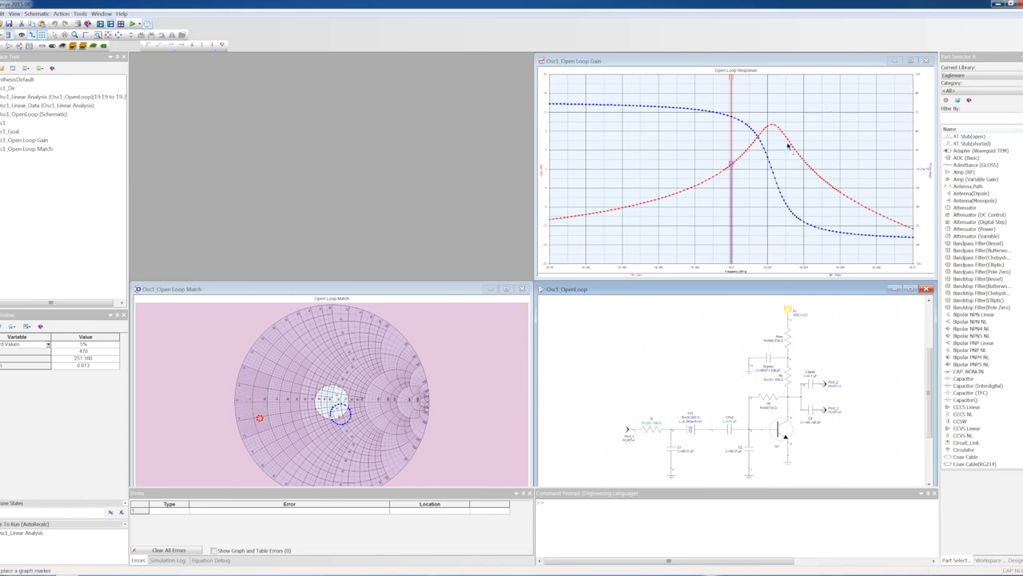
left_click(910, 289)
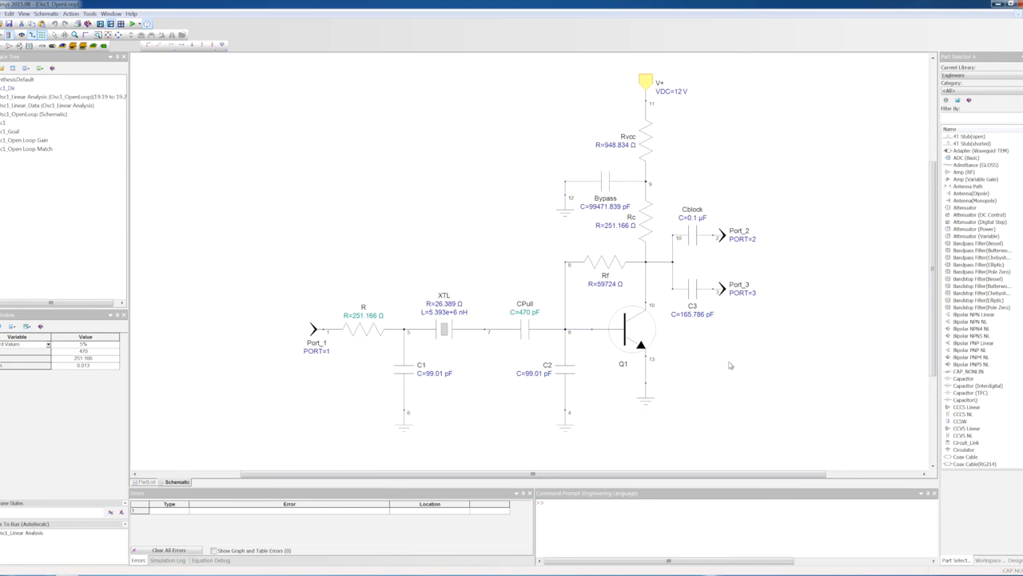
left_click(719, 233)
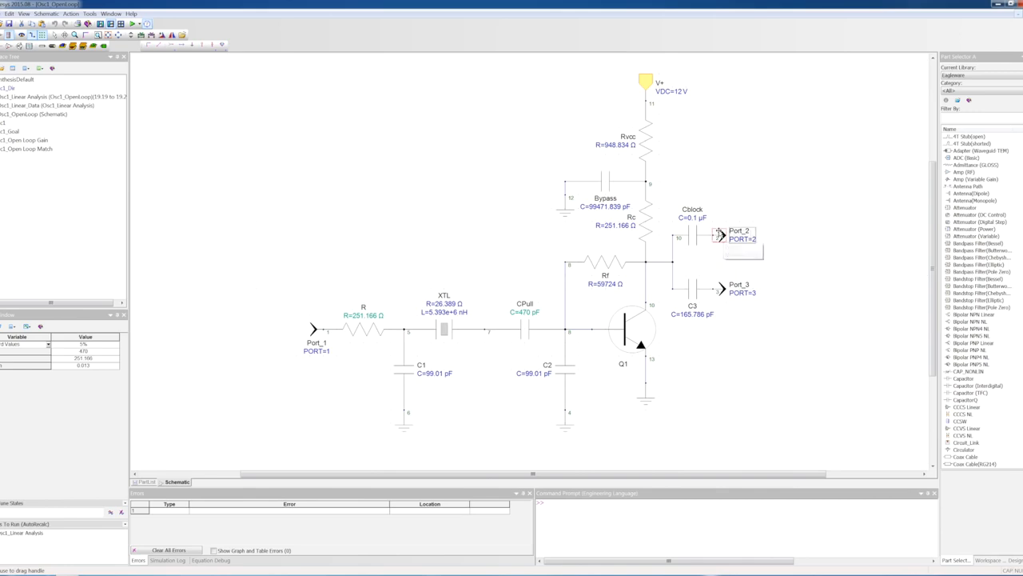
left_click(311, 329)
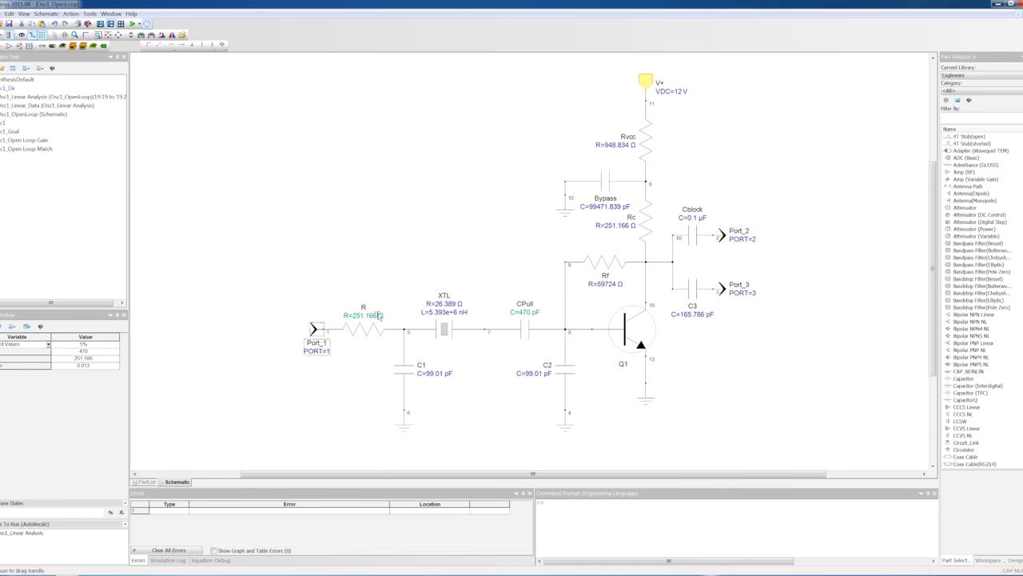
left_click(720, 286)
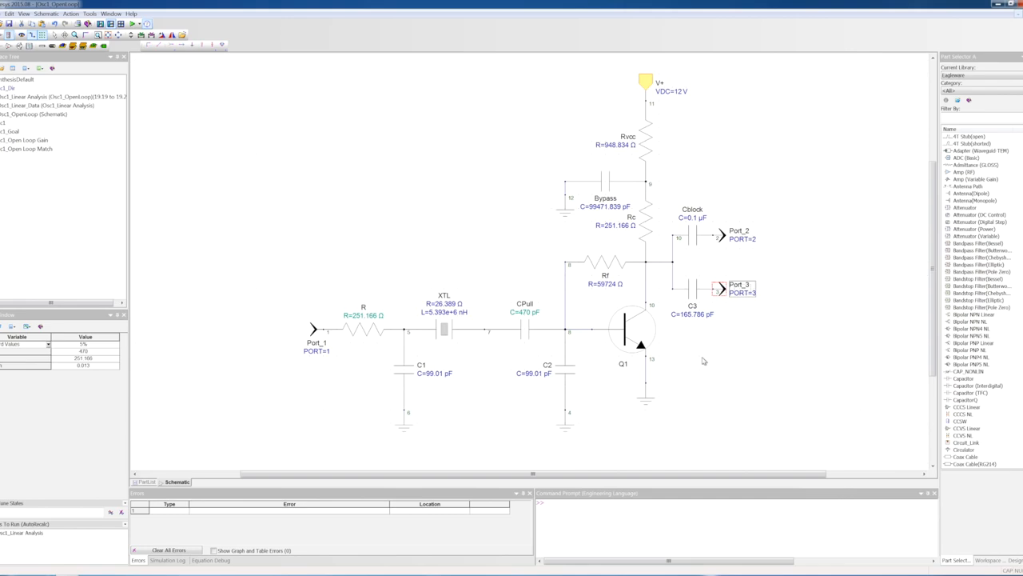
Step: Move the crystal XTL out of the synthesized circuit and delete every other part of the schematic
left_click_drag(445, 328, 430, 141)
left_click(390, 189)
key("Delete")
left_click(472, 208)
key("Delete")
left_click_drag(786, 448, 478, 63)
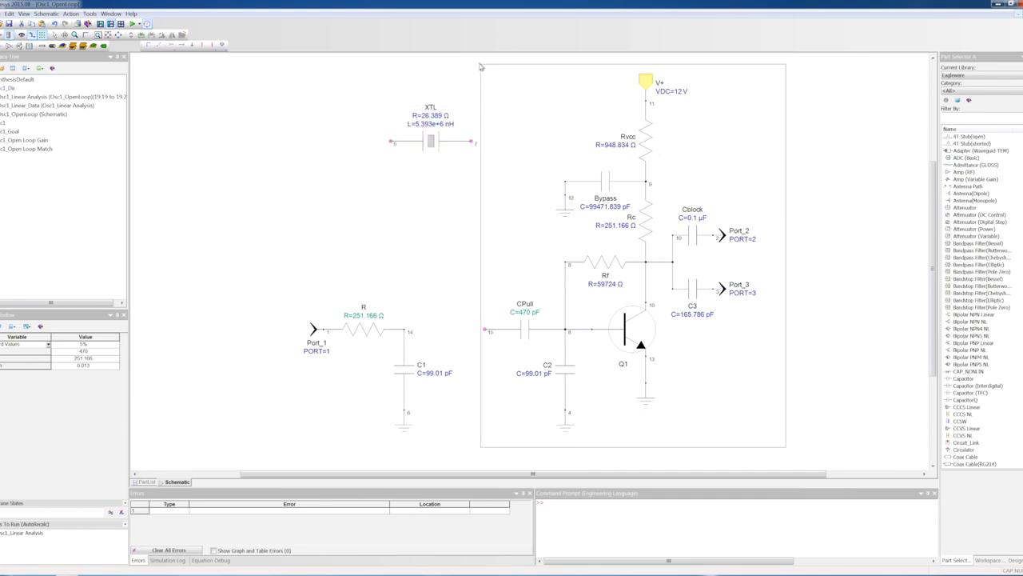
key("Delete")
left_click_drag(463, 446, 271, 318)
key("Delete")
left_click_drag(431, 141, 377, 395)
Step: Find the MOSFET parts and place an N-channel MOSFET with a P-channel MOSFET above it
left_click(977, 118)
type("mosfet")
left_click(976, 136)
left_click(593, 275)
left_click(976, 144)
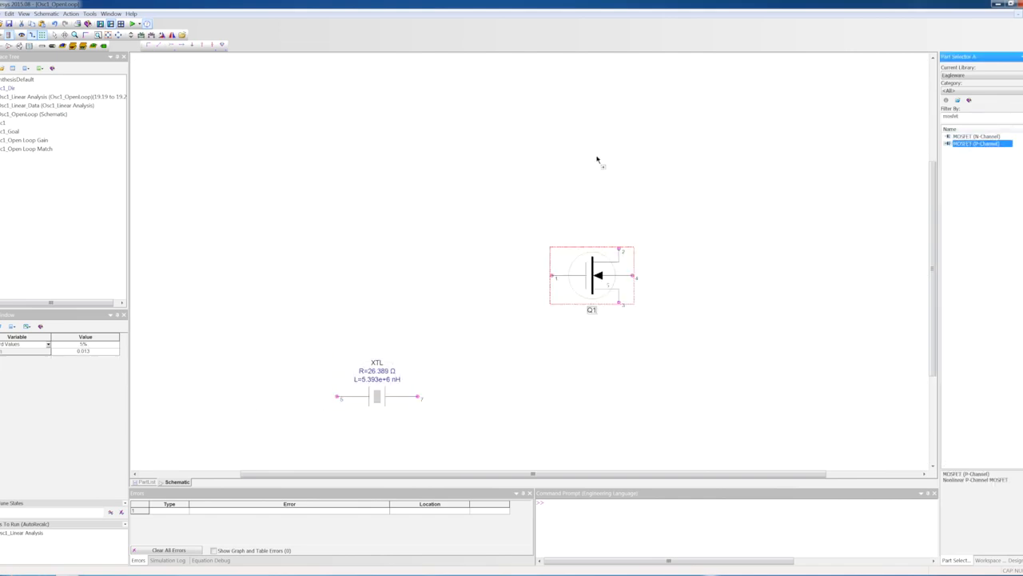
left_click(592, 142)
Step: Wire the two MOSFETs as a CMOS inverter with joined drains and gates, body-to-source ties and a ground at Q1's source
left_click_drag(619, 249, 619, 168)
left_click_drag(619, 303, 632, 276)
left_click_drag(632, 141, 619, 114)
left_click_drag(552, 141, 551, 276)
key("g")
left_click(619, 316)
Step: Edit the part properties of the P-channel MOSFET Q2 and the N-channel MOSFET Q1
double_click(592, 142)
left_click(525, 218)
left_click(473, 279)
left_click(569, 395)
double_click(593, 278)
left_click(524, 218)
left_click(506, 275)
left_click(569, 395)
Step: Place a horizontal resistor R1 below the inverter and a vertical resistor R2 beside it
key("r")
left_click(593, 383)
key("r")
left_click(822, 344)
key("F3")
left_click_drag(776, 300, 681, 418)
Step: Place two vertical capacitors C1 and C2 and a horizontal capacitor C3 beside the crystal
key("c")
left_click_drag(786, 321, 274, 374)
key("c")
left_click(183, 372)
key("c")
left_click(256, 300)
Step: Place a fourth capacitor in front of the inverter and connect it to the common gate node
key("c")
left_click_drag(446, 223, 446, 276)
left_click_drag(486, 275, 552, 276)
Step: Name the capacitor at the inverter's input Cblock and set its capacitance to 0.1 µF
double_click(447, 275)
type("0.1")
left_click(498, 261)
left_click(493, 281)
left_click(428, 189)
key("BackSpace")
type("block")
key("Return")
Step: Find the DC voltage source, place it horizontally above the circuit and wire it to Q2's source
double_click(980, 117)
type("voltage")
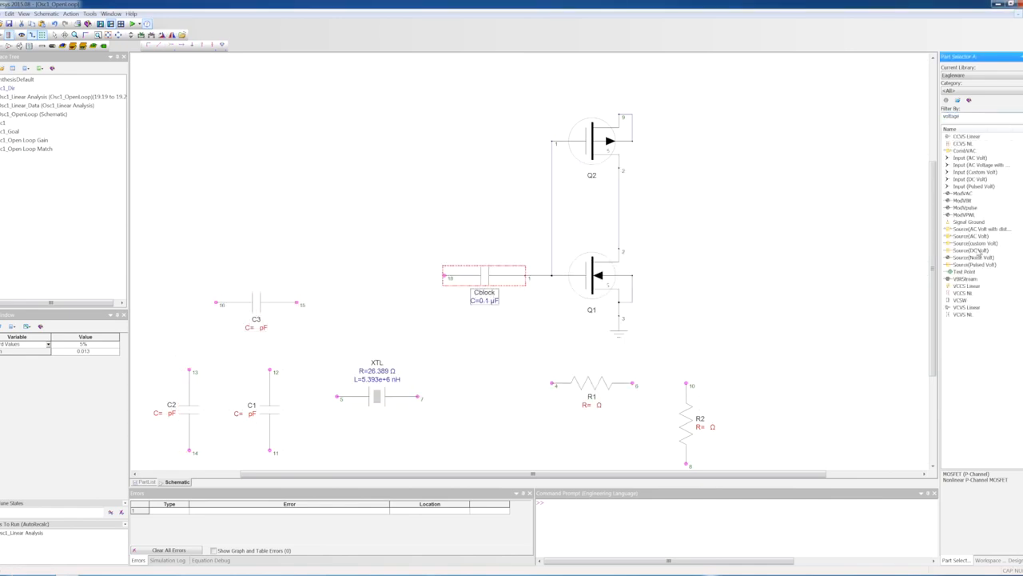
left_click_drag(979, 251, 442, 86)
key("F3")
key("F3")
left_click_drag(363, 88, 432, 87)
left_click_drag(472, 88, 619, 114)
Step: Set the DC source to 5 V and connect its free terminal to a ground
double_click(431, 87)
type("5")
left_click(560, 394)
key("g")
left_click(390, 114)
left_click_drag(391, 87, 391, 115)
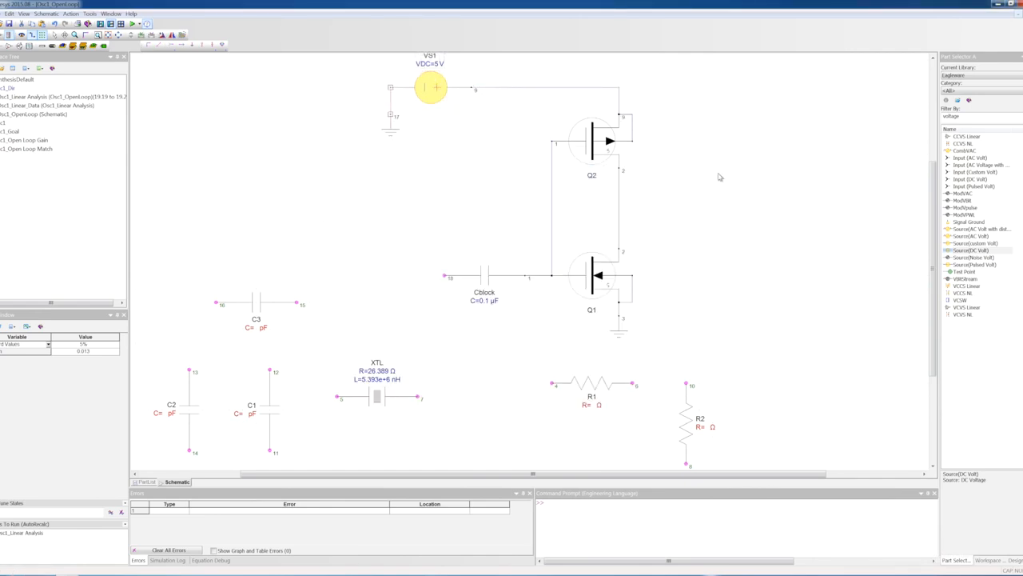
Step: Copy both MOSFETs beside the first inverter and join the drains and the gates of the copies
left_click_drag(590, 146, 792, 147)
left_click_drag(593, 278, 793, 278)
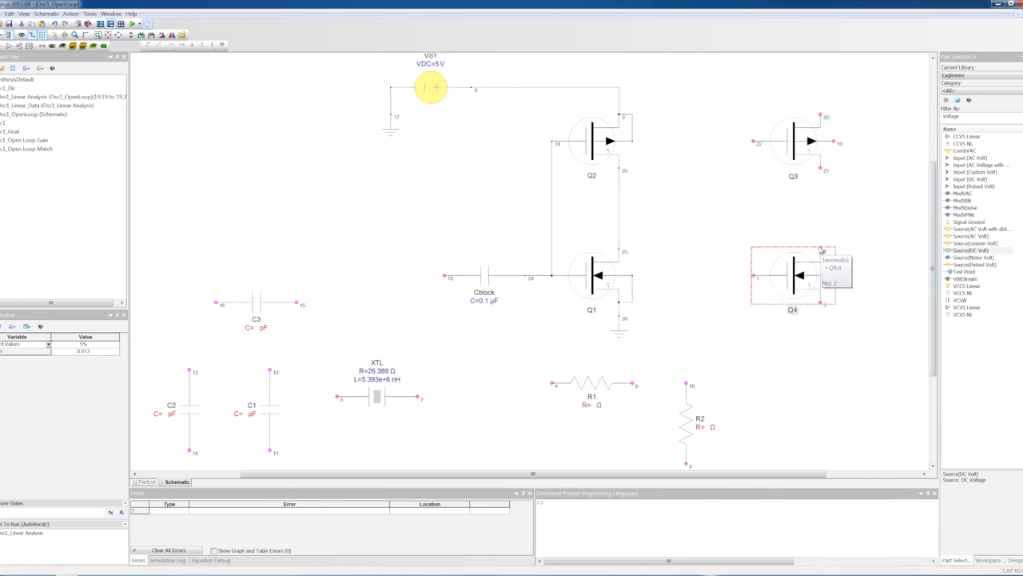
left_click_drag(820, 167, 820, 249)
left_click_drag(834, 275, 821, 302)
mouse_move(753, 278)
left_mouse_down()
mouse_move(744, 187)
mouse_move(753, 277)
left_mouse_up()
left_click_drag(753, 276, 753, 142)
Step: Wire Q3's source and body to the 5 V supply, tie Q4's body to its source and ground it
left_click_drag(833, 142, 619, 87)
left_click(828, 287)
key("Delete")
left_click_drag(833, 275, 821, 302)
key("g")
left_click(821, 316)
Step: Wire the first inverter's output to R2 and the second inverter's gates, and connect R1 between that output and Q1's gate
left_click_drag(687, 384, 620, 209)
left_click_drag(754, 276, 686, 209)
left_click_drag(632, 383, 686, 382)
left_click_drag(552, 383, 551, 276)
Step: Set R1 to 1 MΩ and R2 to 1000 Ω
double_click(592, 383)
left_click(569, 395)
double_click(686, 424)
left_click(572, 395)
Step: Arrange the crystal and C3 in a row below R1, with C2 and C1 hanging at its two ends
scroll(559, 360, "down", 8)
left_click_drag(377, 248, 471, 316)
left_click_drag(270, 262, 633, 356)
left_click_drag(471, 316, 417, 316)
left_click_drag(256, 154, 538, 316)
left_click_drag(190, 262, 336, 356)
Step: Wire C2, the crystal, C3, C1 and the lower end of R2 together as the feedback network
left_click_drag(337, 316, 377, 316)
left_click_drag(458, 316, 498, 316)
left_click_drag(579, 316, 633, 316)
left_click_drag(686, 316, 633, 316)
Step: Set capacitors C3, C1 and C2 to 47 pF each
double_click(538, 317)
type("47")
left_click(569, 395)
double_click(632, 356)
type("47")
left_click(569, 395)
double_click(337, 355)
type("47")
left_click(569, 395)
Step: Add grounds to the lower ends of C1 and C2
key("g")
left_click(632, 398)
key("g")
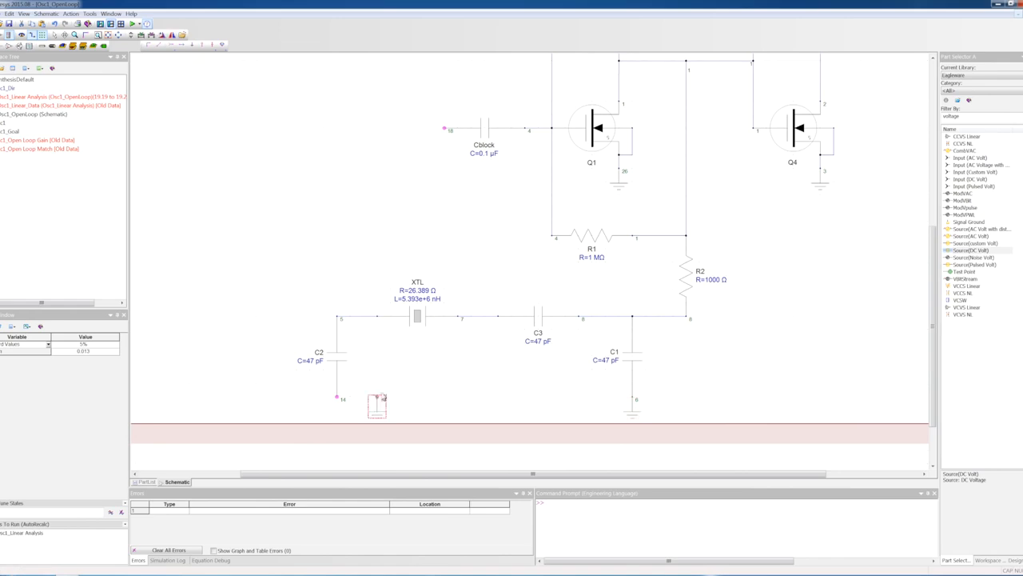
left_click(336, 398)
Step: Find the port parts, place an input port and wire it to Cblock
double_click(956, 116)
type("port")
left_click(964, 286)
left_click(336, 129)
left_click_drag(337, 127, 444, 128)
Step: Place a mirrored output port and wire it to the node between C2 and the crystal
left_click(966, 308)
key("F6")
left_click(311, 316)
left_click_drag(310, 315, 338, 317)
scroll(337, 317, "up", 3)
Step: Fit the schematic in view, restore the tiled windows and recalculate the outdated linear analysis
left_click(118, 34)
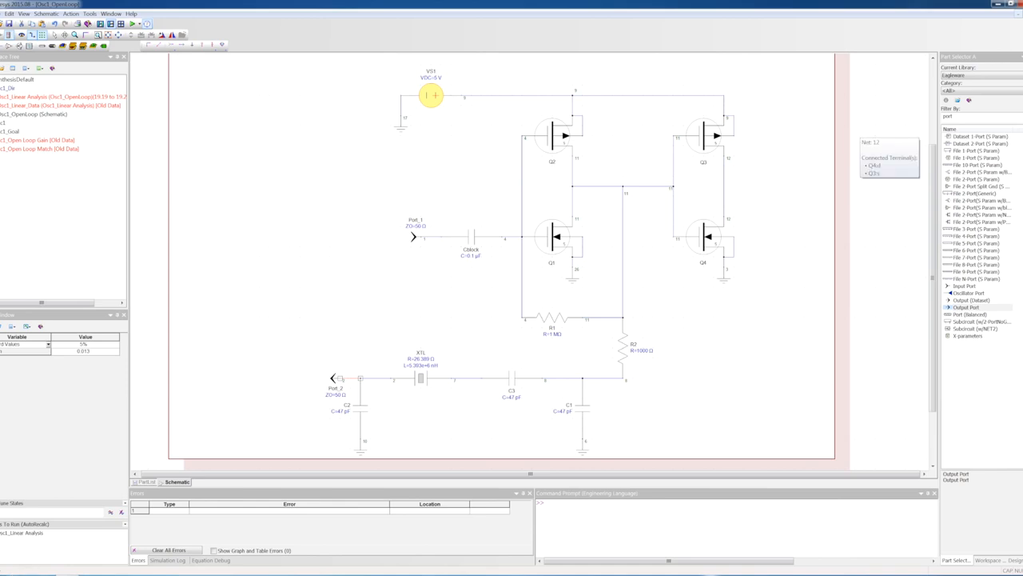
left_click(1020, 14)
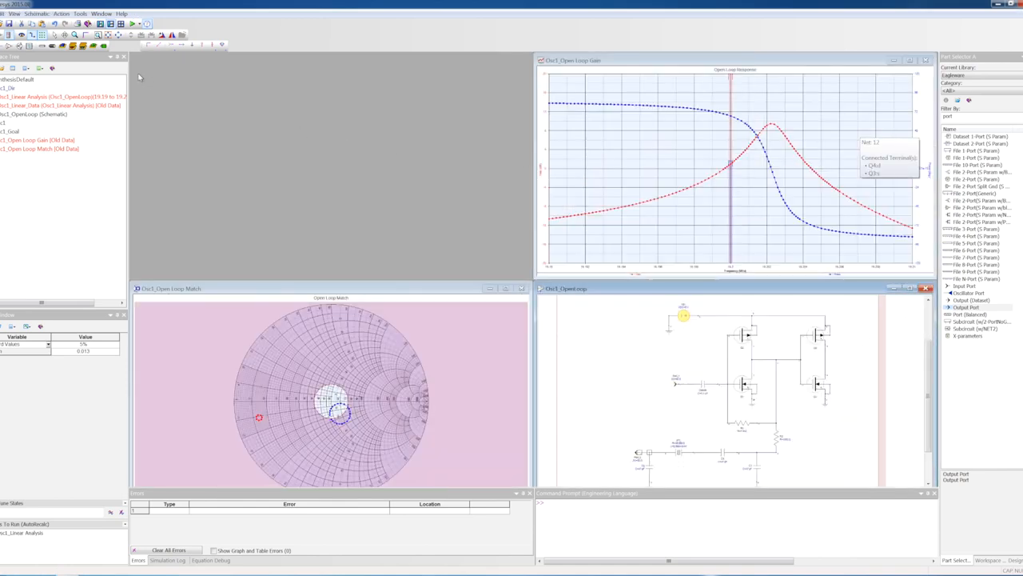
left_click(133, 24)
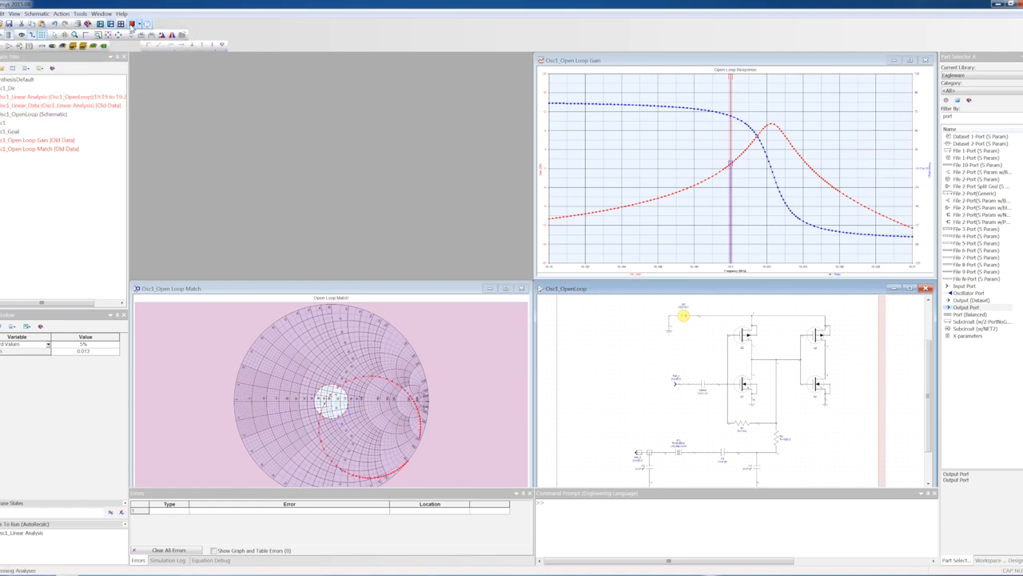
Step: Enlarge the Osc1_Open Loop Gain graph and read the gain and phase along its curves
left_click(920, 67)
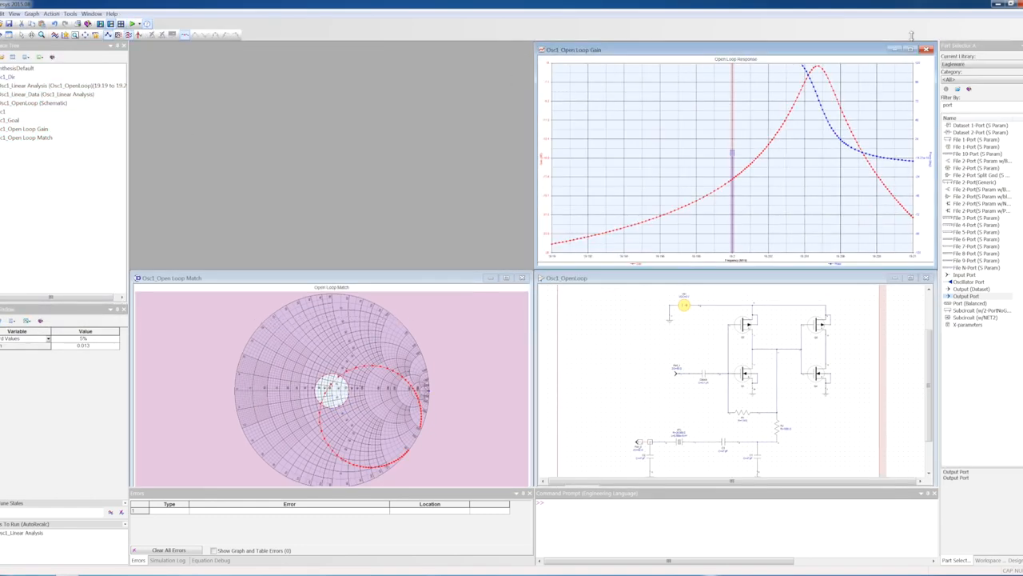
left_click(911, 50)
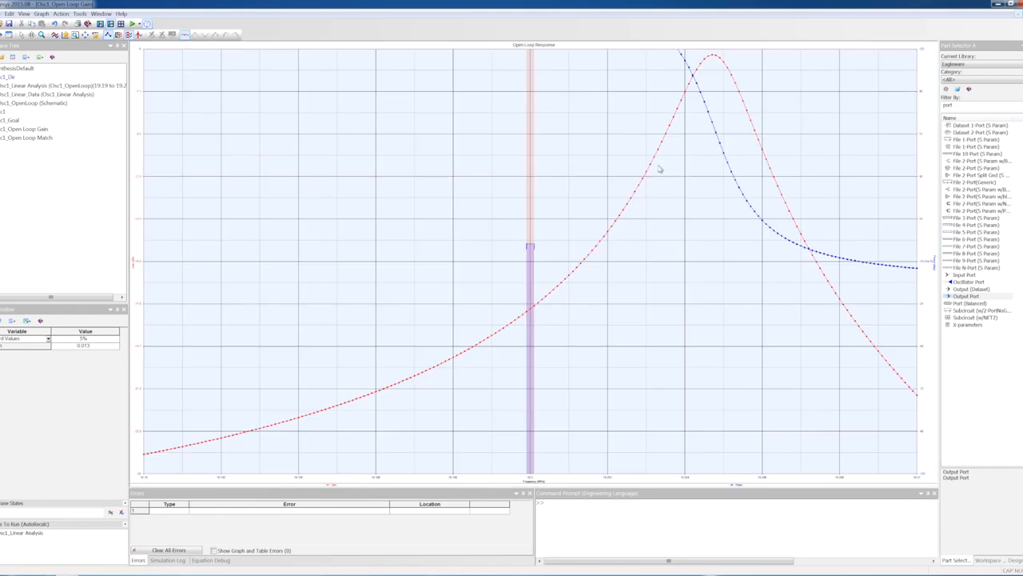
mouse_move(699, 99)
mouse_move(864, 266)
mouse_move(865, 339)
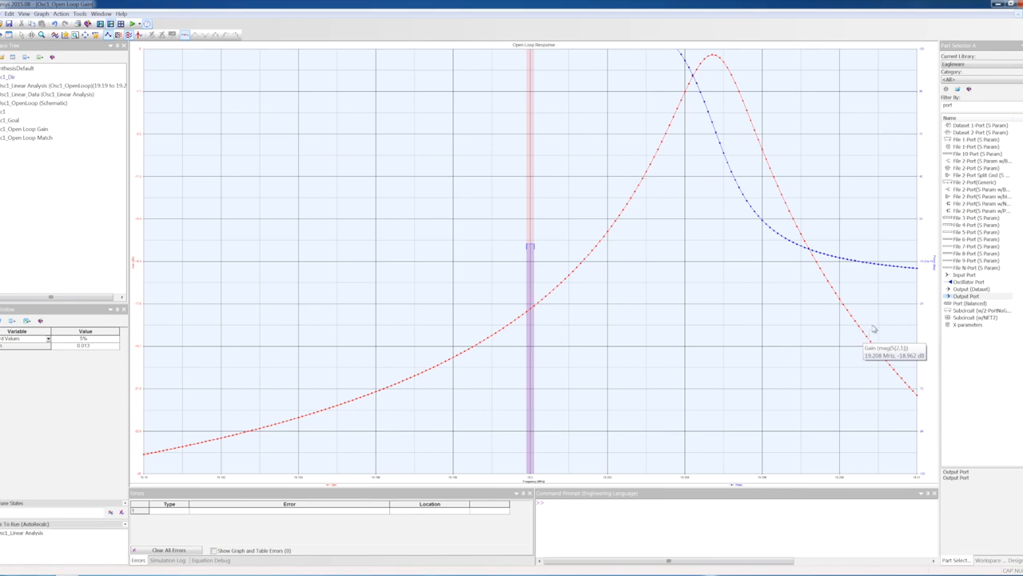
mouse_move(839, 243)
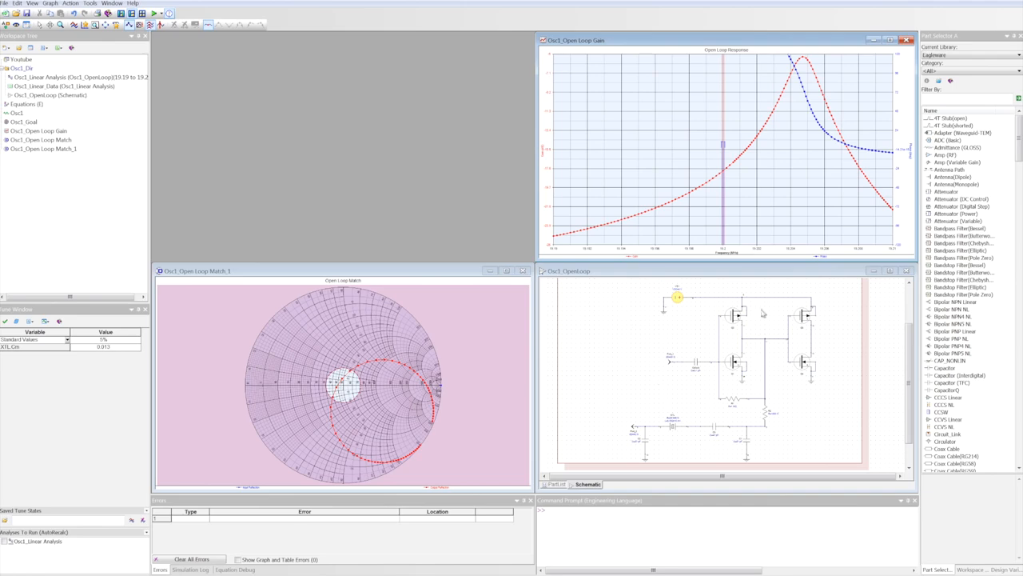
Step: Review the enlarged open-loop schematic and check the plotted variables in the Open Loop Gain graph's properties
left_click(889, 271)
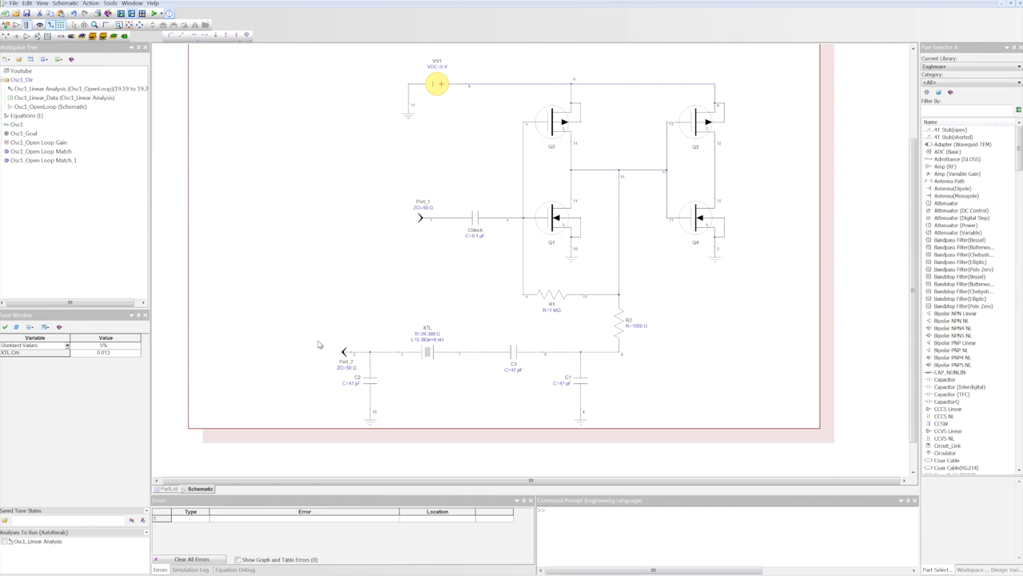
left_click(1009, 4)
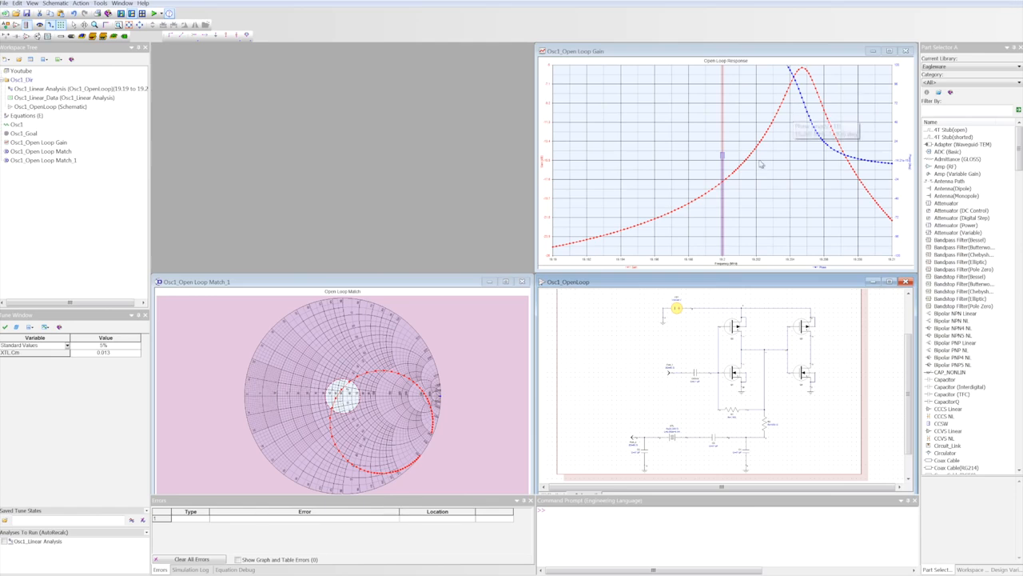
right_click(740, 136)
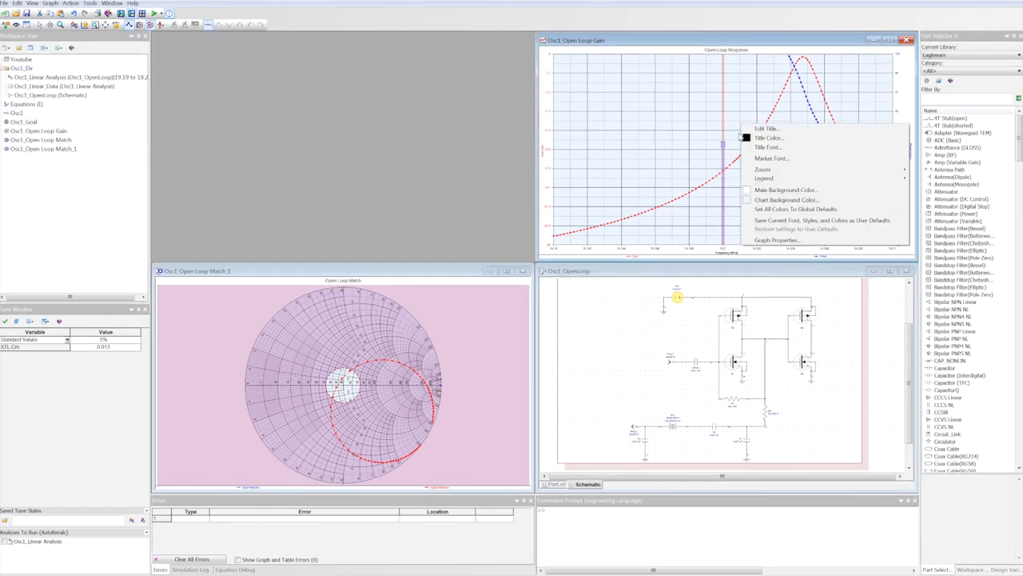
left_click(777, 240)
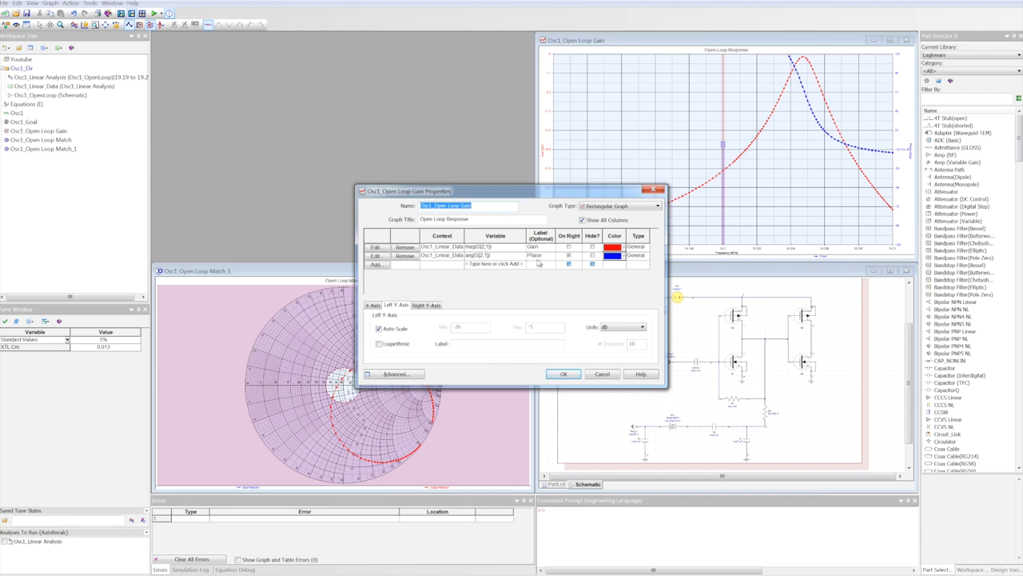
left_click(605, 376)
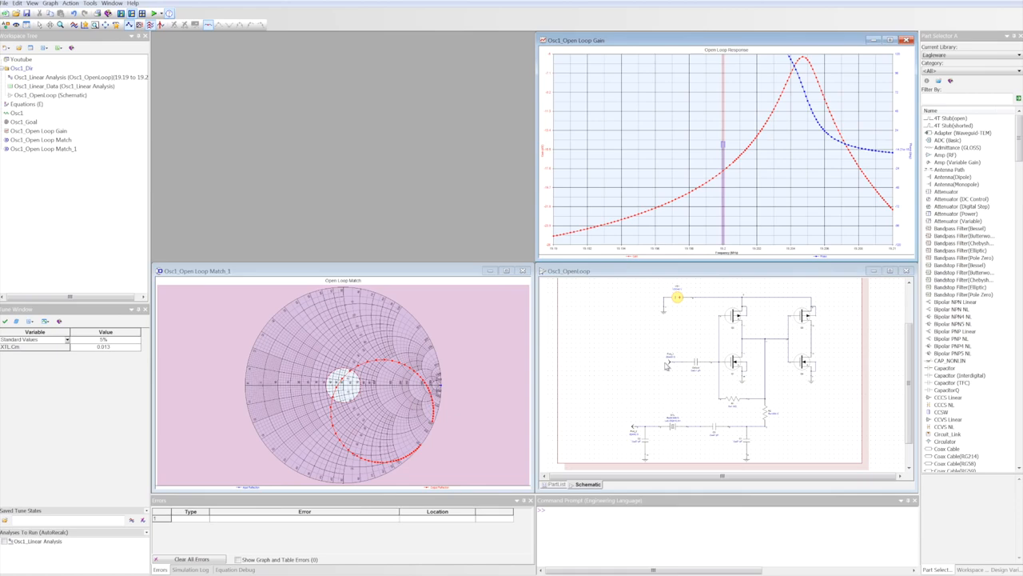
Step: Enlarge the Osc1_Open Loop Match_1 Smith chart and read its reflection traces
left_click(506, 272)
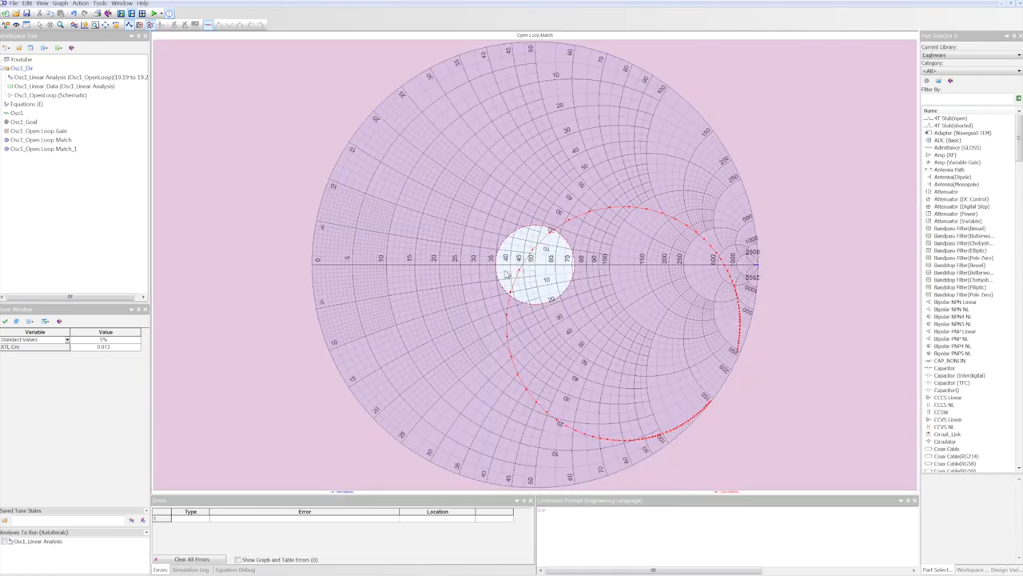
mouse_move(680, 226)
mouse_move(758, 269)
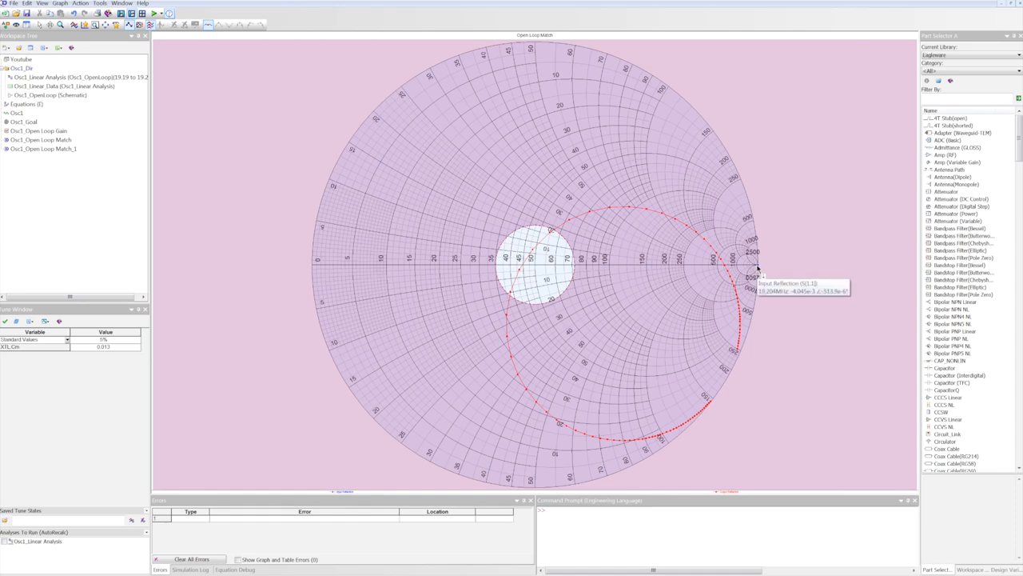
Step: Change the Osc1_Open Loop Match_1 graph type from Smith chart to Rectangular Graph
right_click(788, 174)
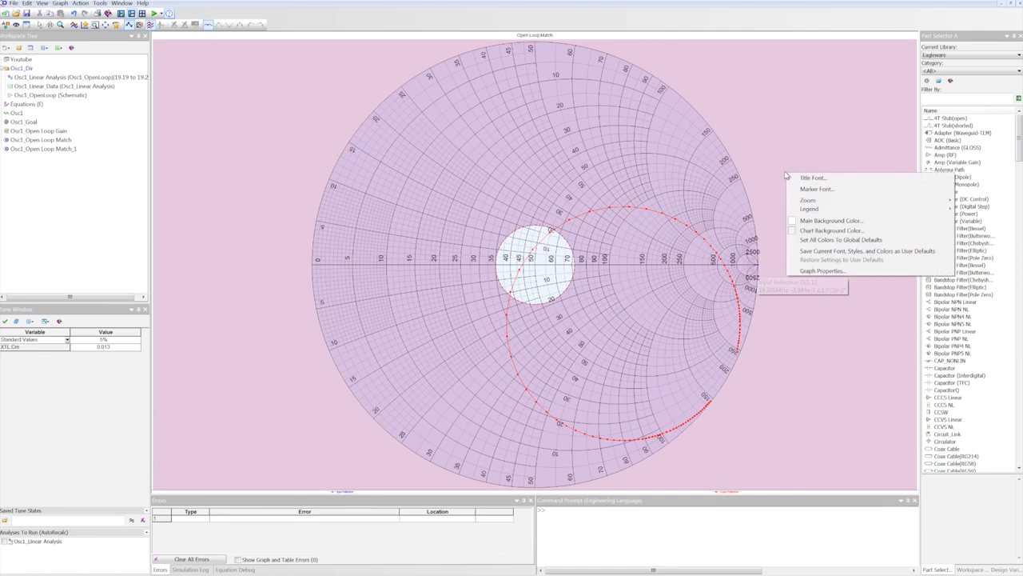
left_click(823, 270)
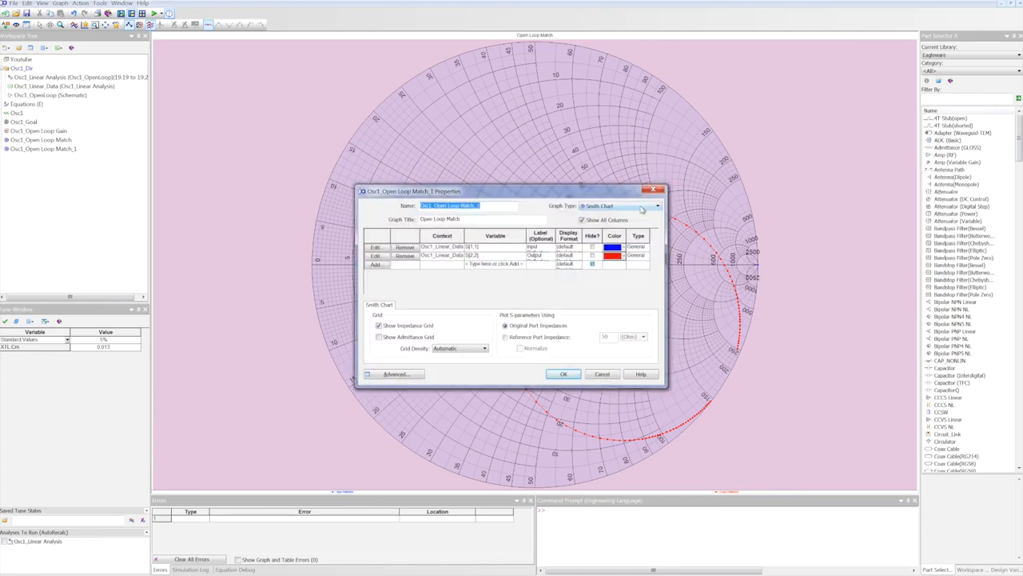
left_click(641, 206)
left_click(631, 216)
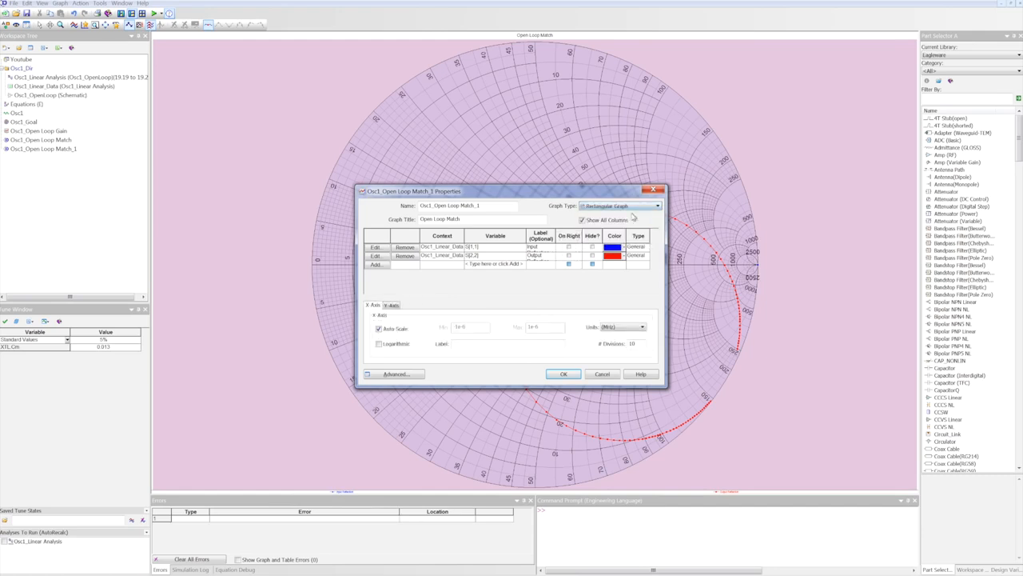
left_click(571, 374)
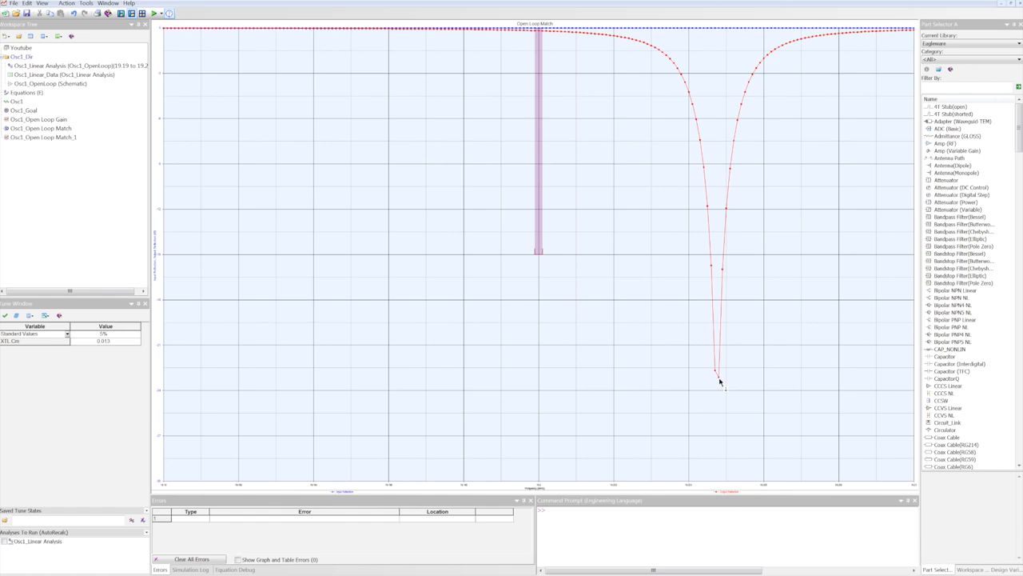
Step: Read both reflection traces on the rectangular match graph, then restore the tiled windows and read the Open Loop Gain graph's phase curve
mouse_move(719, 382)
mouse_move(714, 32)
left_click(1012, 5)
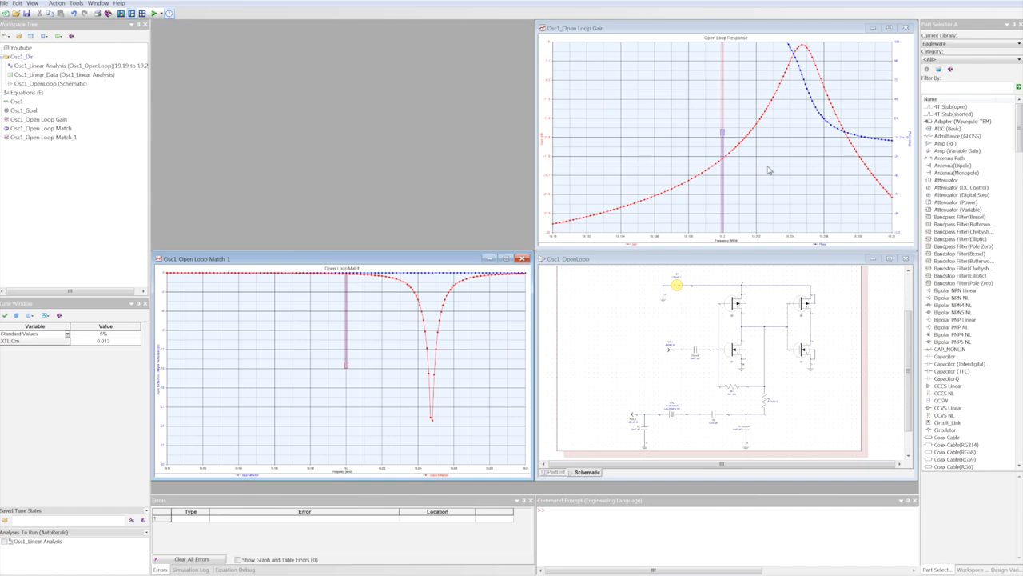
mouse_move(804, 80)
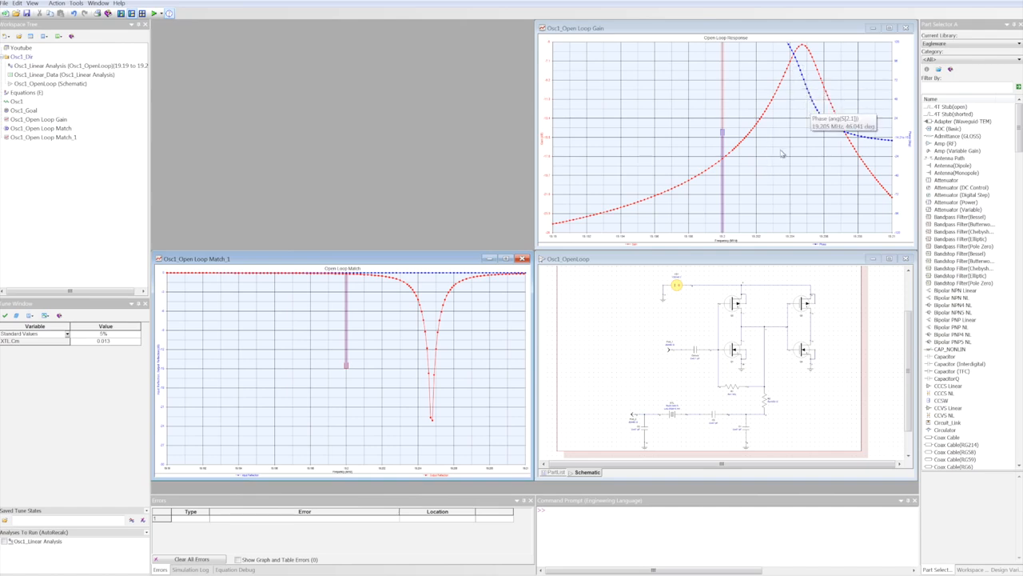